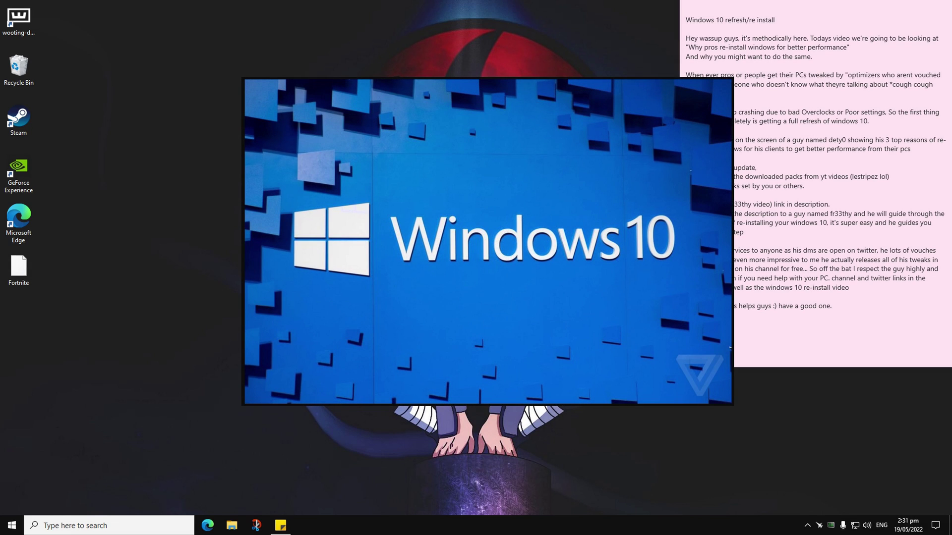
drag(763, 4, 471, 56)
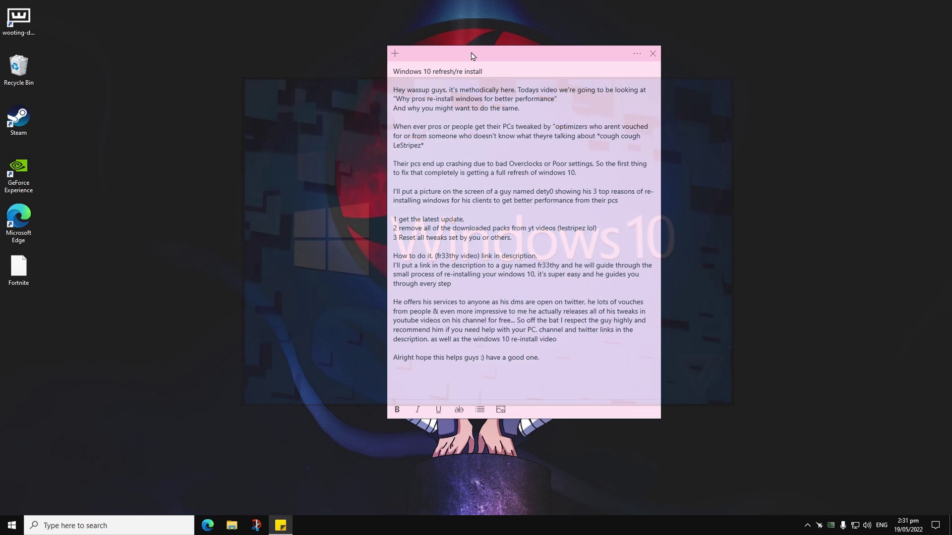